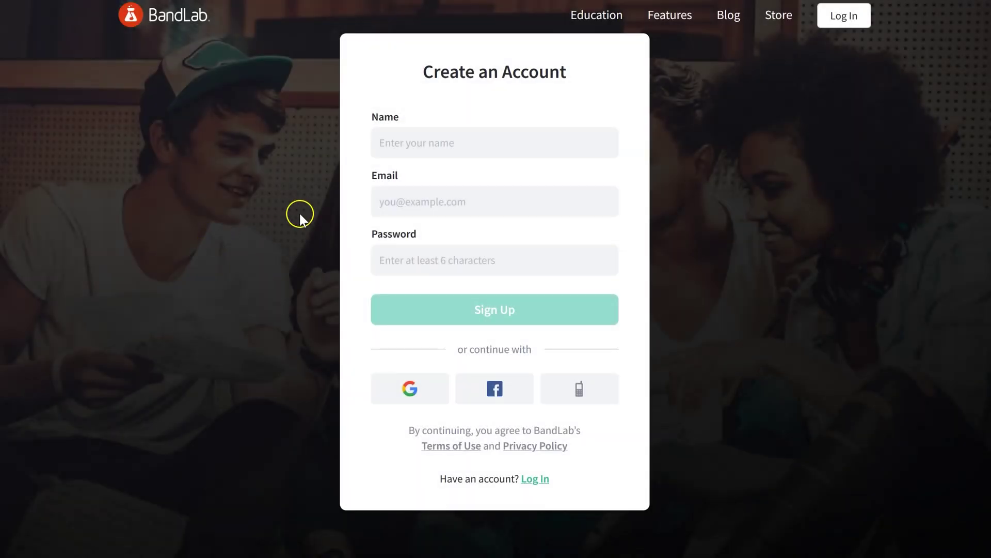
# Sign up for a new account with the suggested e-mail, the account holder's name and a password.
pyautogui.click(407, 192)
pyautogui.hotkey('ctrl', 'v')
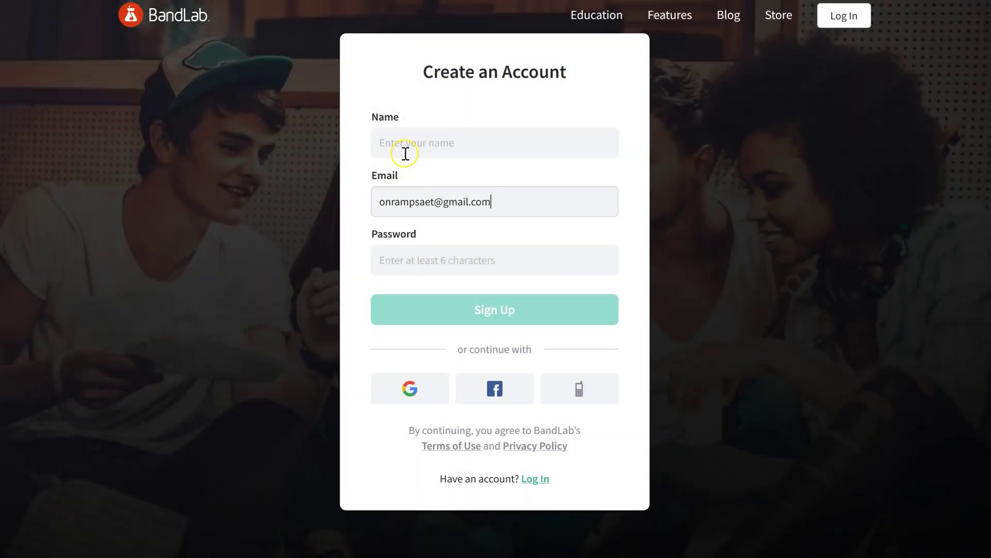
pyautogui.click(406, 154)
pyautogui.write('OnR')
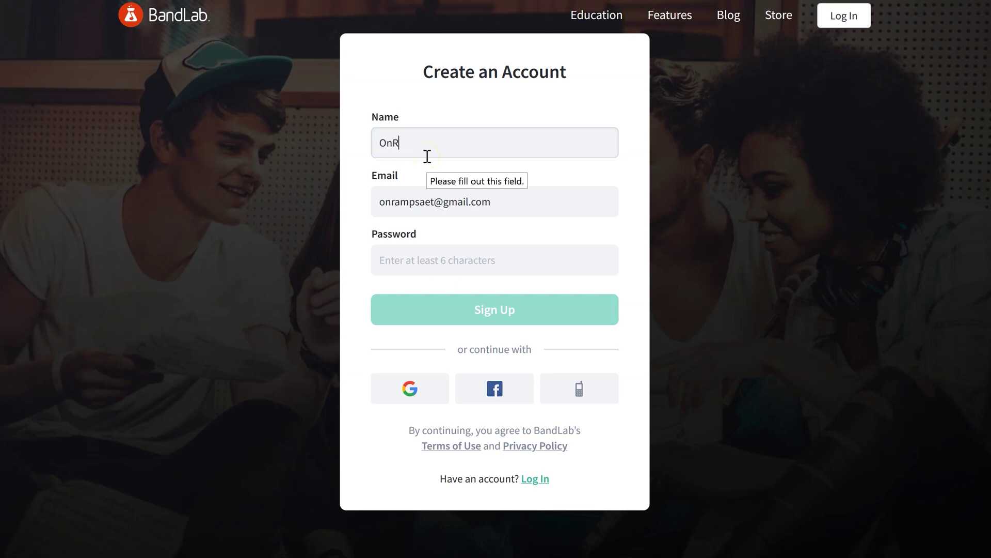
pyautogui.write('amps AET Student')
pyautogui.click(438, 262)
pyautogui.write('******')
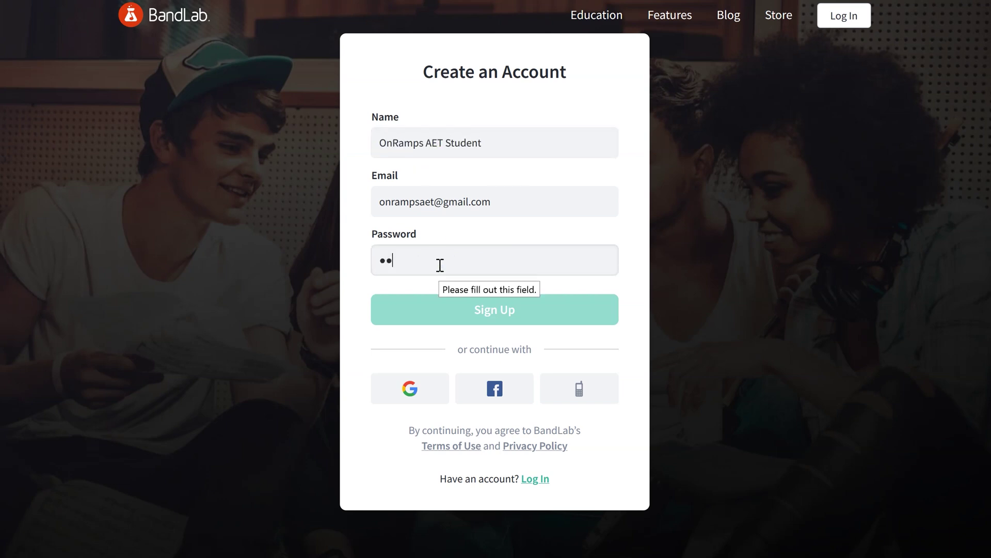
pyautogui.write('****')
pyautogui.click(442, 310)
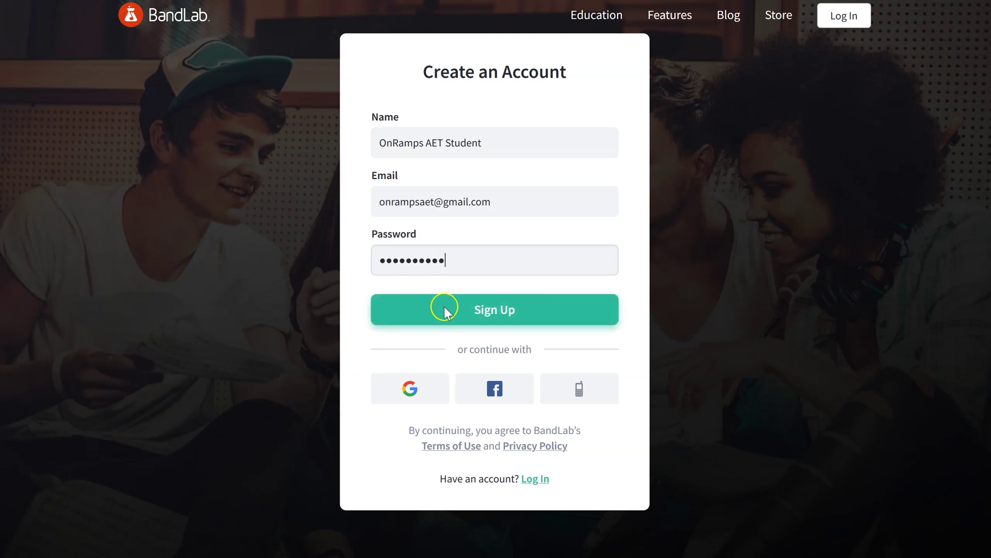
# Replace the suggested username with a custom lowercase username and continue past the profile step.
pyautogui.doubleClick(428, 398)
pyautogui.write('OnRampsAET')
pyautogui.click(190, 504)
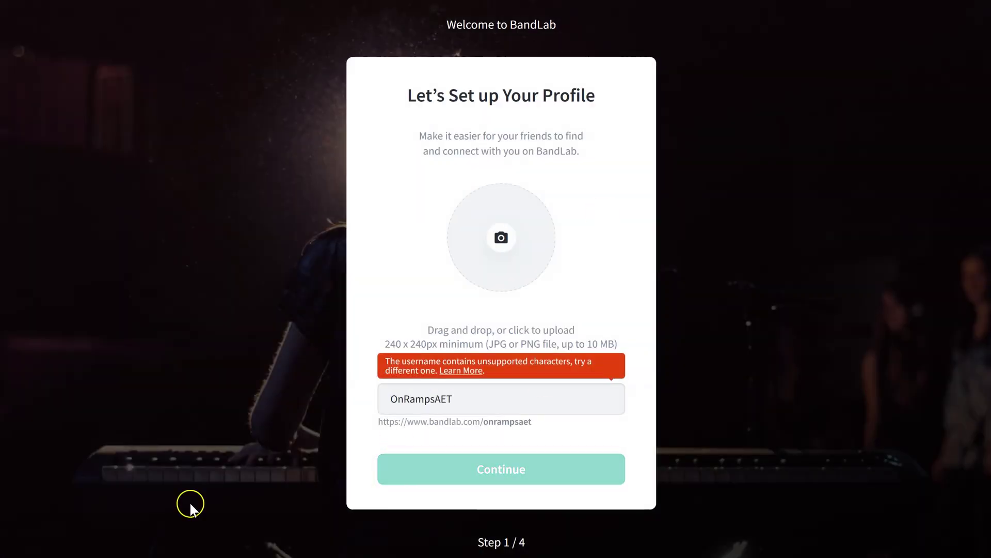
pyautogui.doubleClick(531, 389)
pyautogui.write('onrampsaet')
pyautogui.click(89, 513)
pyautogui.write('student')
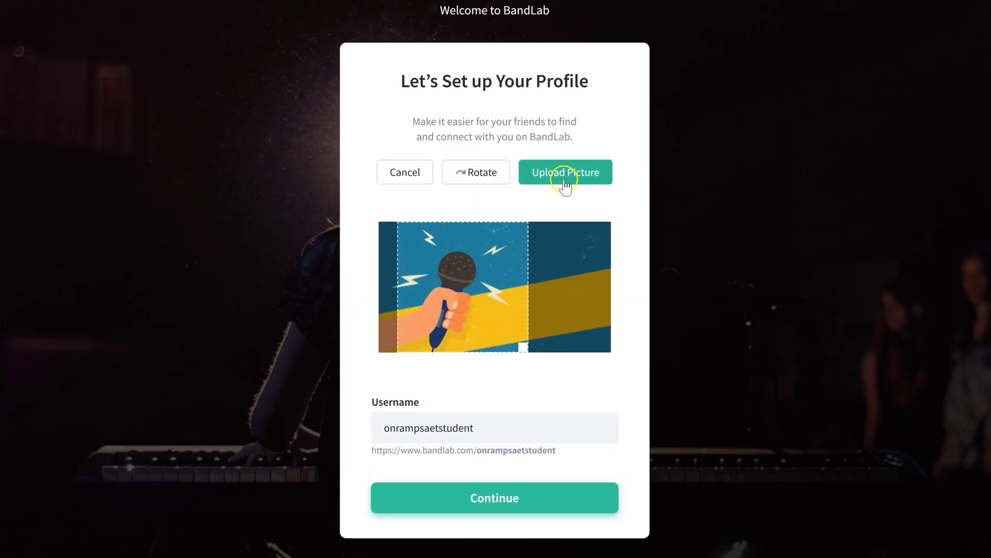
pyautogui.click(564, 178)
# Choose Artist and Social Musician as musical journeys.
pyautogui.click(542, 469)
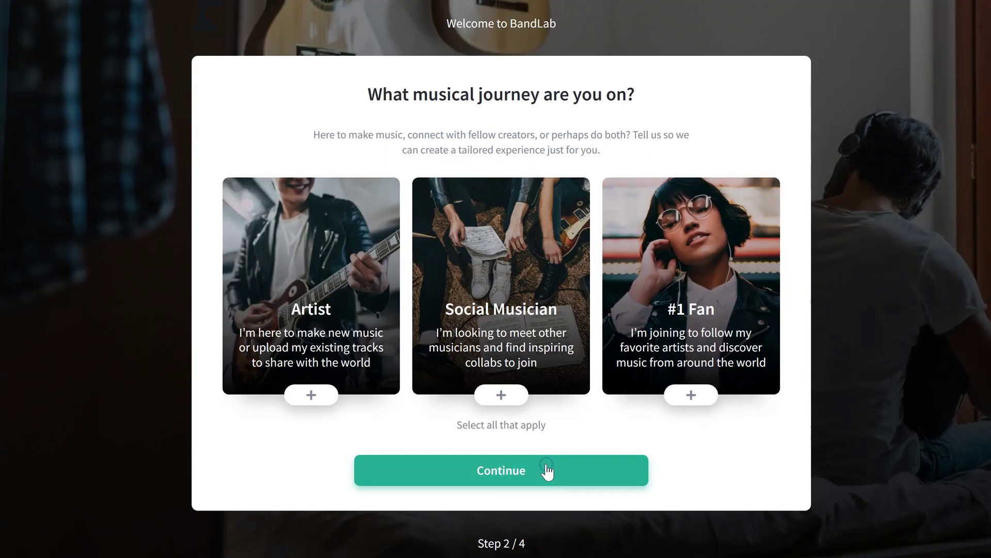
pyautogui.click(335, 395)
pyautogui.click(501, 395)
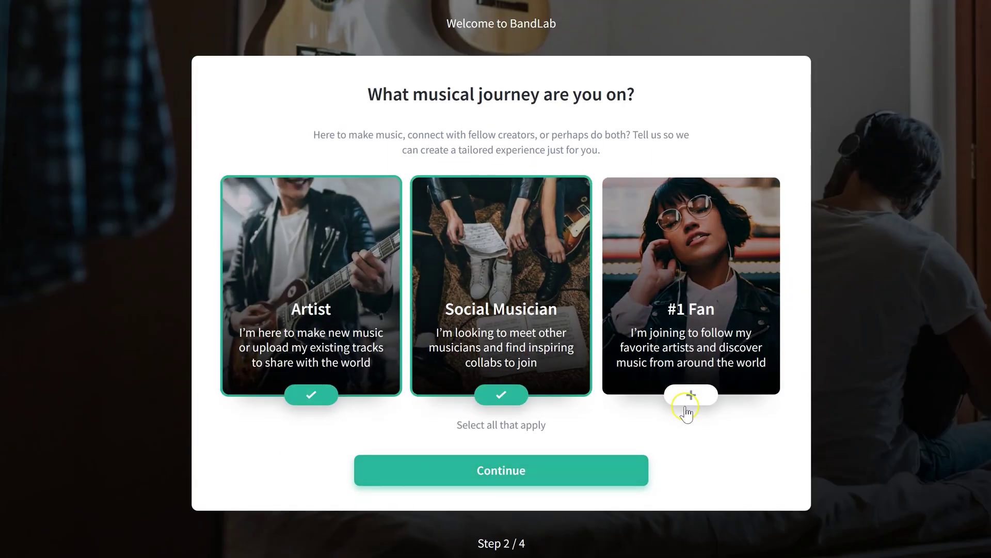
# Pick five musician roles that apply.
pyautogui.click(500, 469)
pyautogui.click(430, 268)
pyautogui.click(427, 295)
pyautogui.click(450, 325)
pyautogui.click(493, 296)
pyautogui.click(570, 324)
# Mark six favourite genres and finish onboarding to reach the Feed.
pyautogui.click(532, 409)
pyautogui.click(429, 246)
pyautogui.click(472, 246)
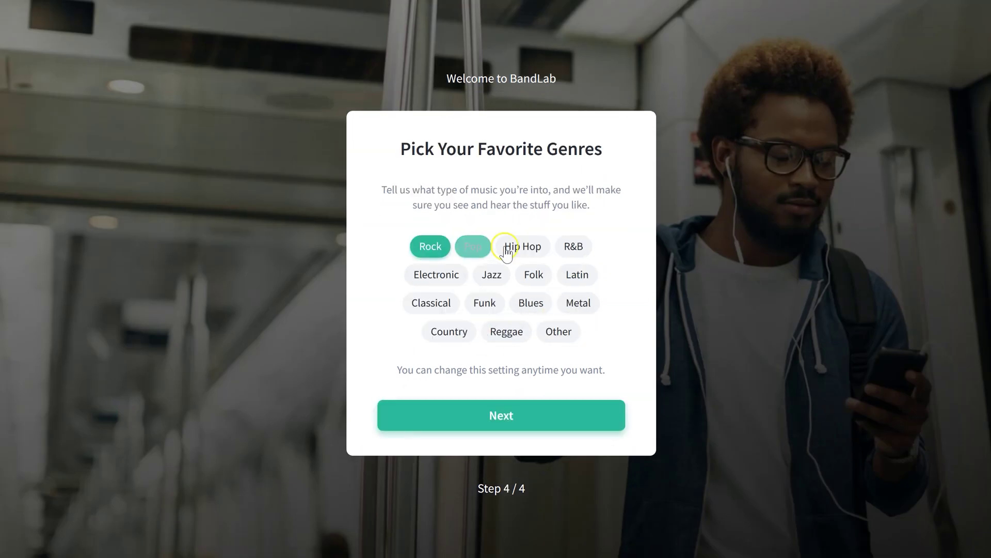
pyautogui.click(522, 246)
pyautogui.click(534, 274)
pyautogui.click(491, 274)
pyautogui.click(436, 275)
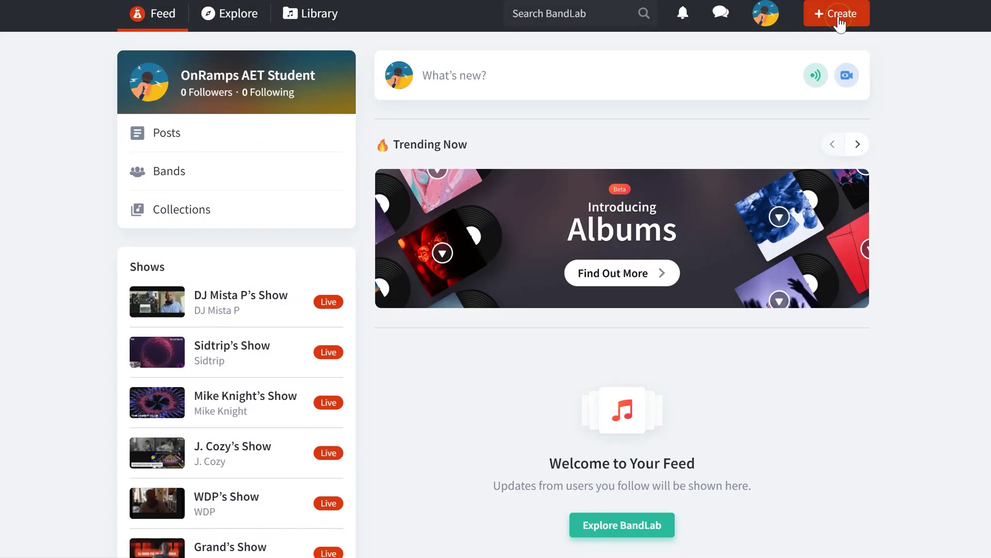
# Start a new studio project with the Create button.
pyautogui.click(840, 21)
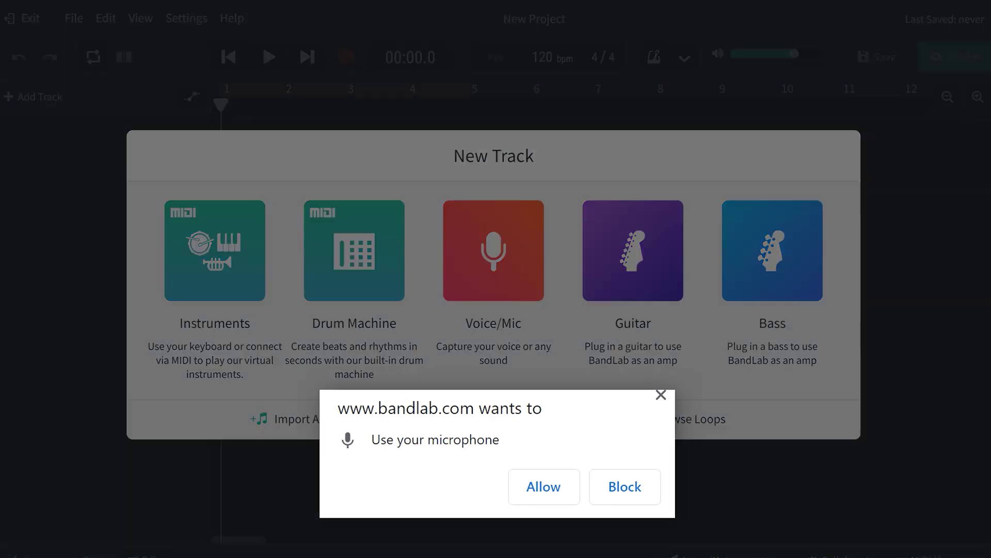
# Allow microphone access and select the Voice/Mic track so it uses the default microphone.
pyautogui.click(222, 72)
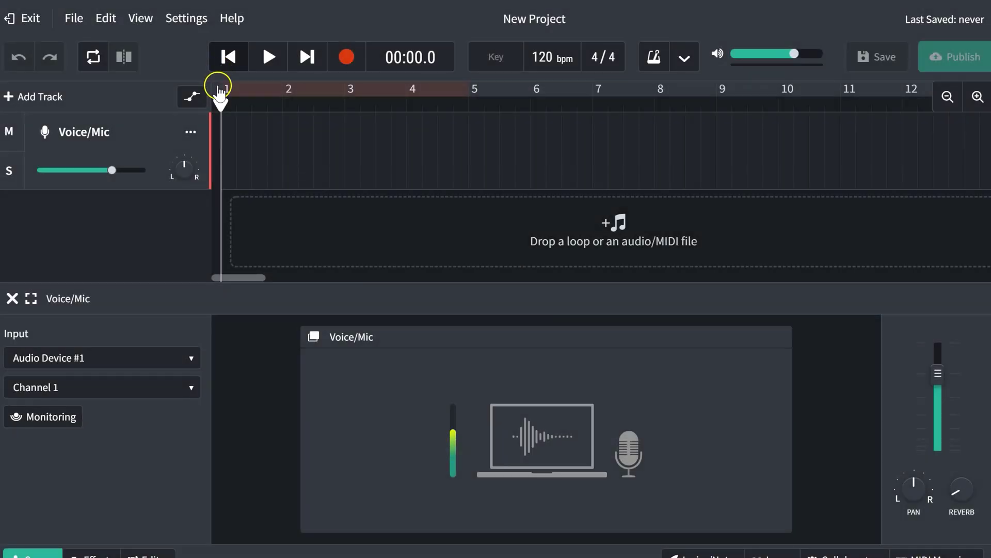
pyautogui.click(209, 139)
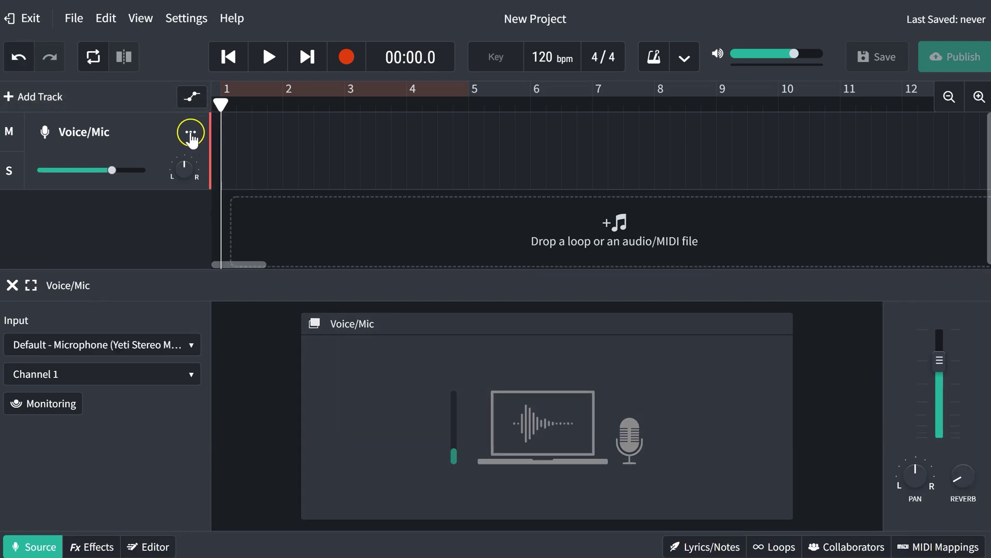
# Recolour the Voice/Mic track green through its options menu.
pyautogui.click(190, 133)
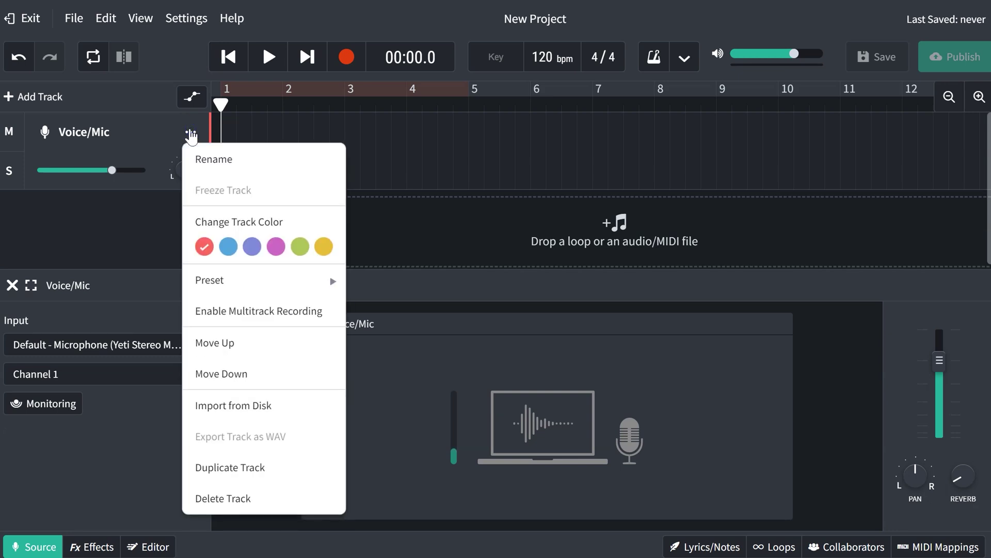
pyautogui.click(210, 161)
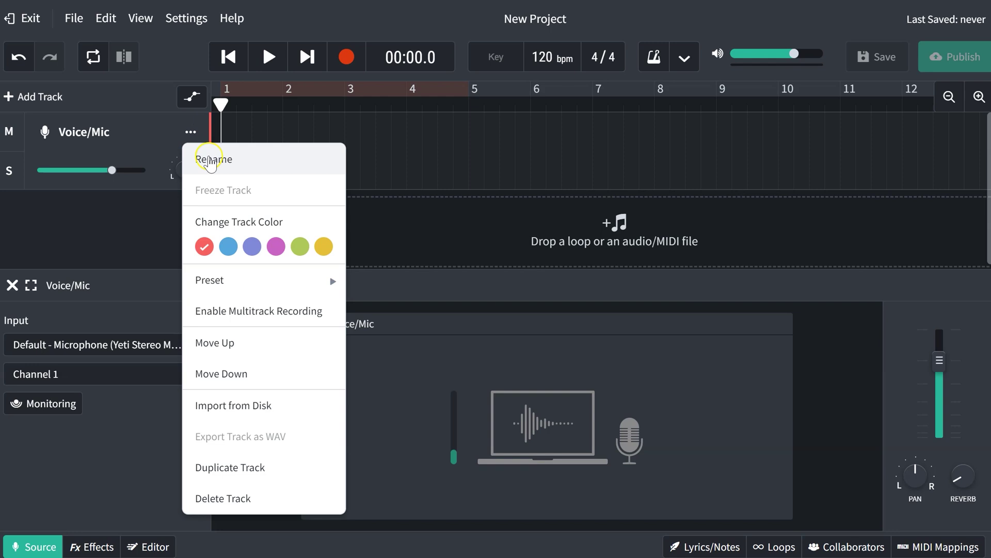
pyautogui.click(228, 246)
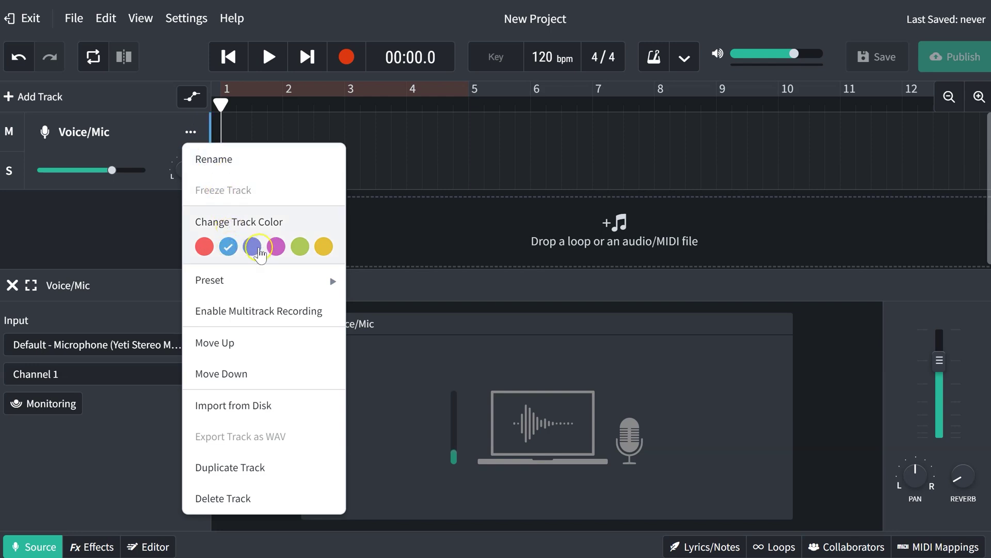
pyautogui.click(299, 246)
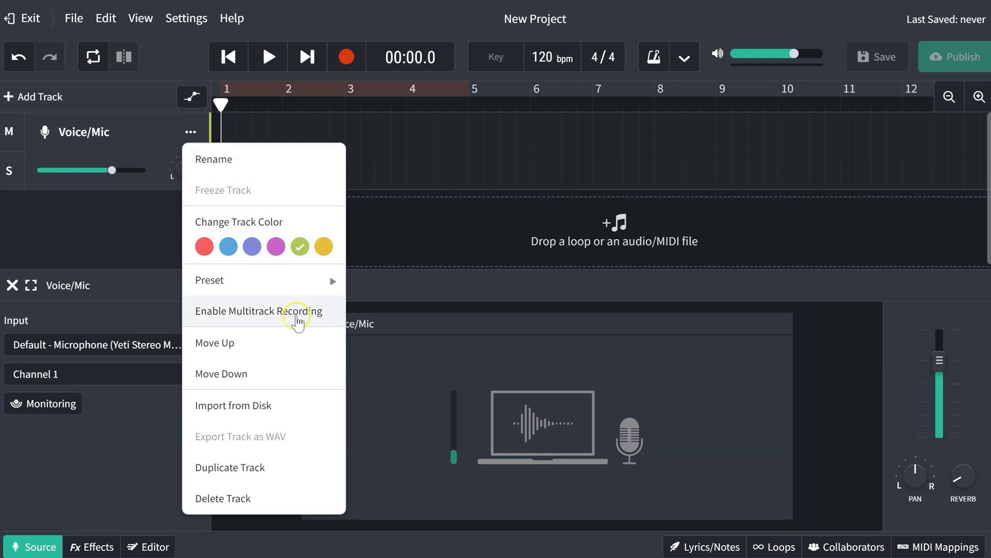
pyautogui.click(124, 238)
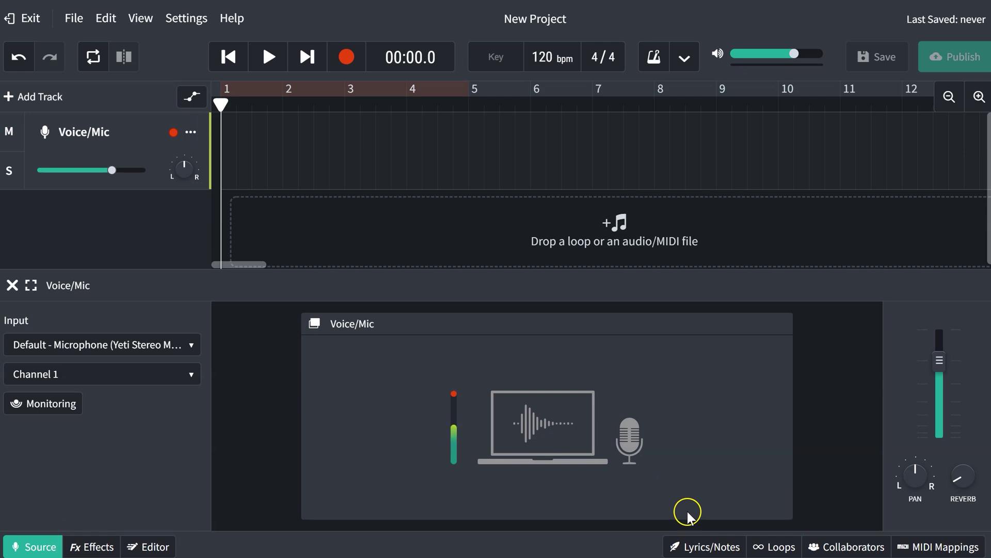
# Show the Lyrics/Notes panel at the bottom right.
pyautogui.click(703, 547)
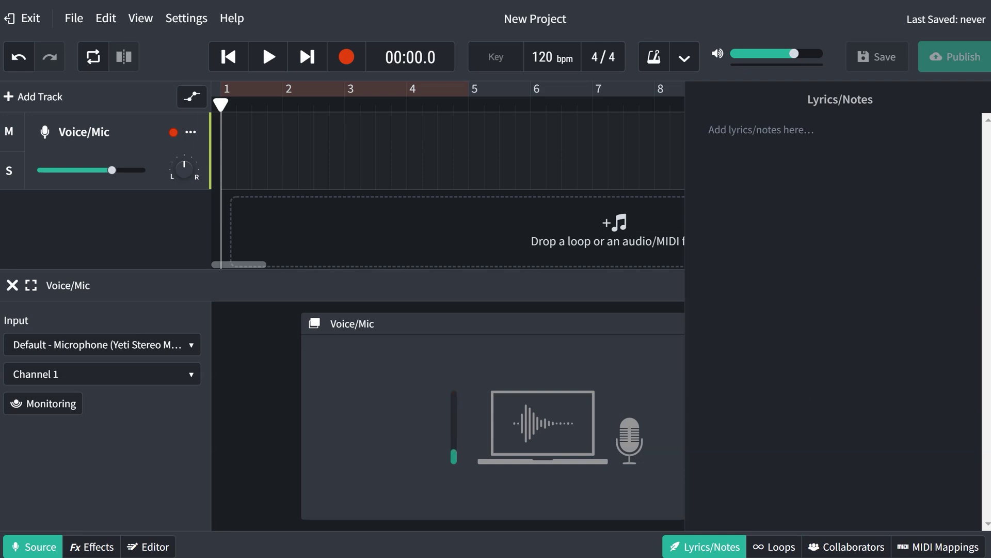
# Hide Lyrics/Notes and record a roughly two-bar voice clip on the Voice/Mic track.
pyautogui.click(703, 547)
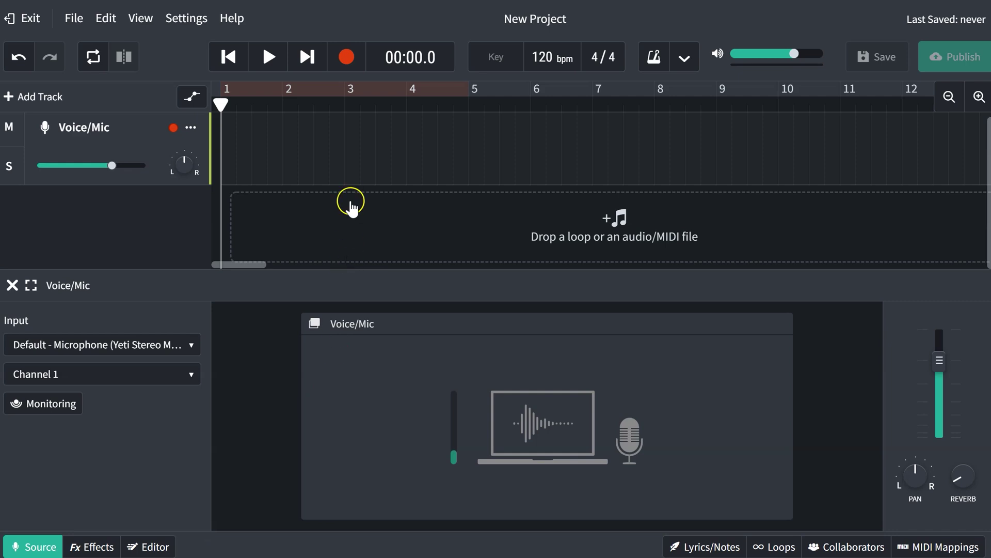
pyautogui.click(345, 57)
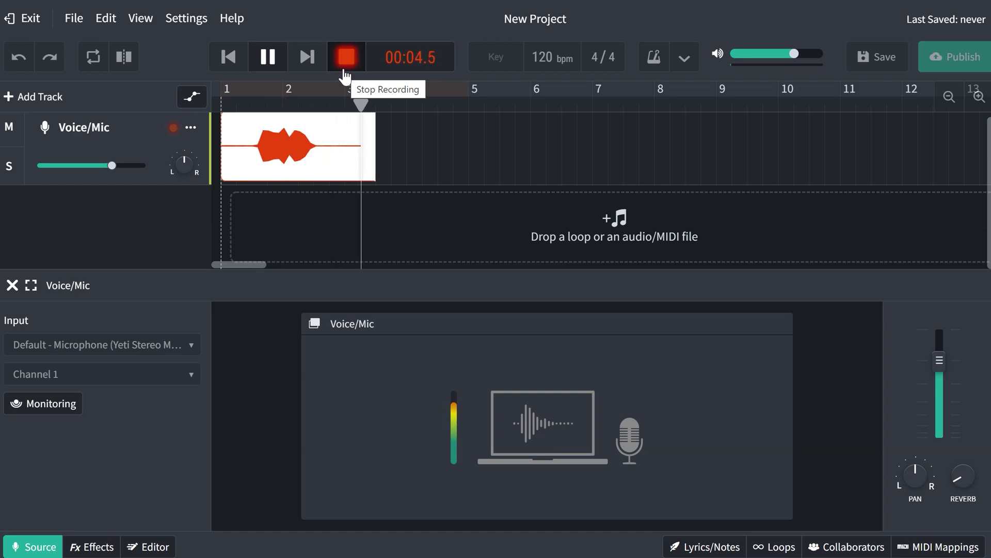
pyautogui.click(344, 72)
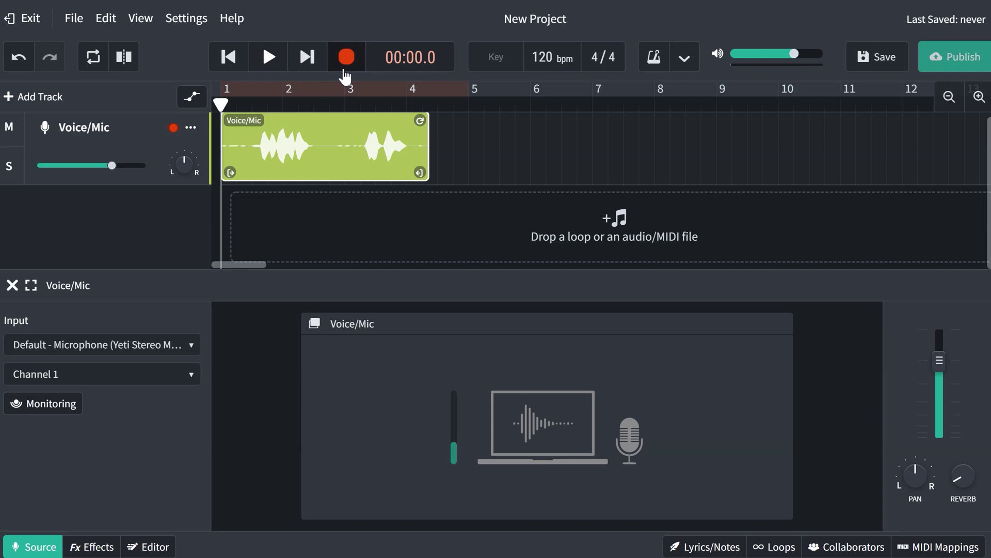
# Add a Voice/Mic 2 track and record a roughly three-bar reply clip on it.
pyautogui.click(184, 128)
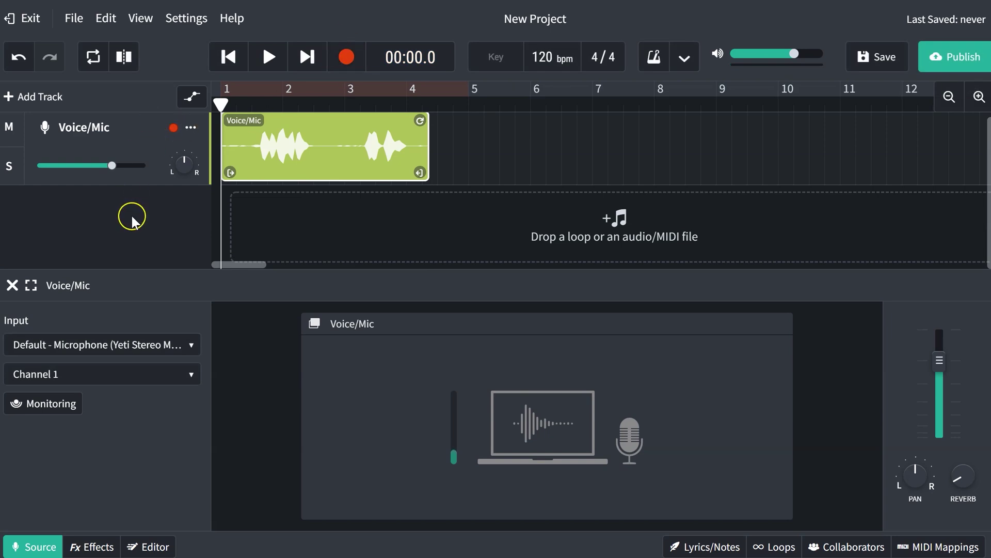
pyautogui.click(50, 97)
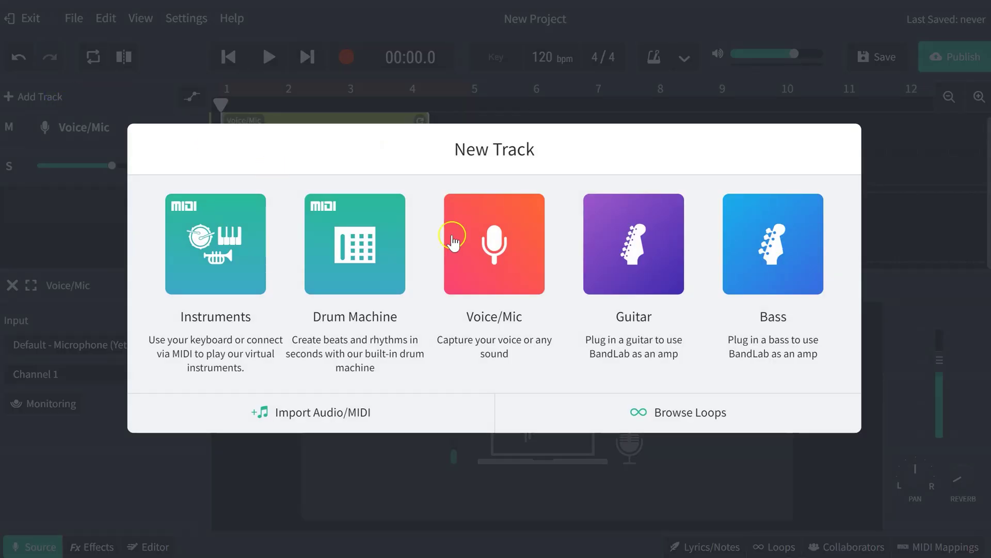
pyautogui.click(498, 266)
pyautogui.click(284, 253)
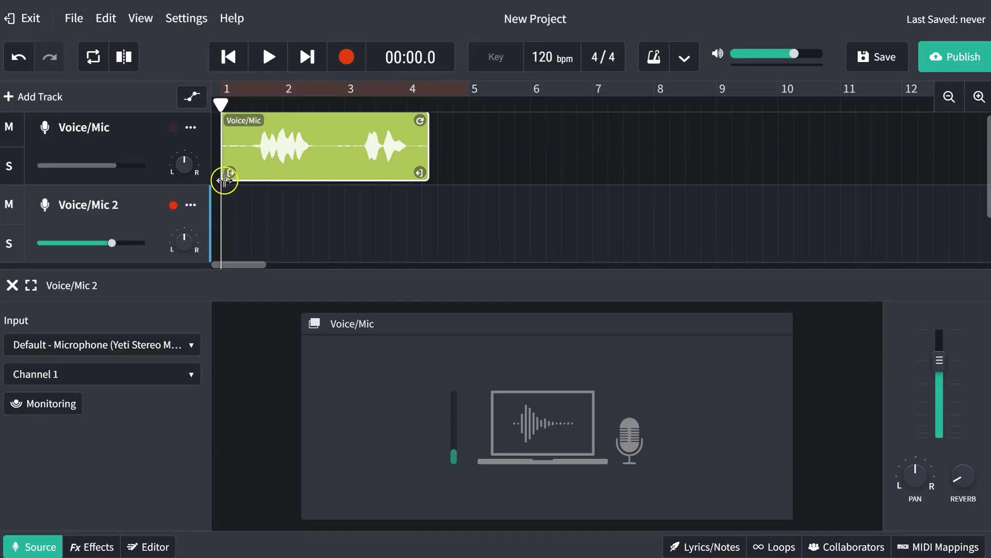
pyautogui.click(348, 66)
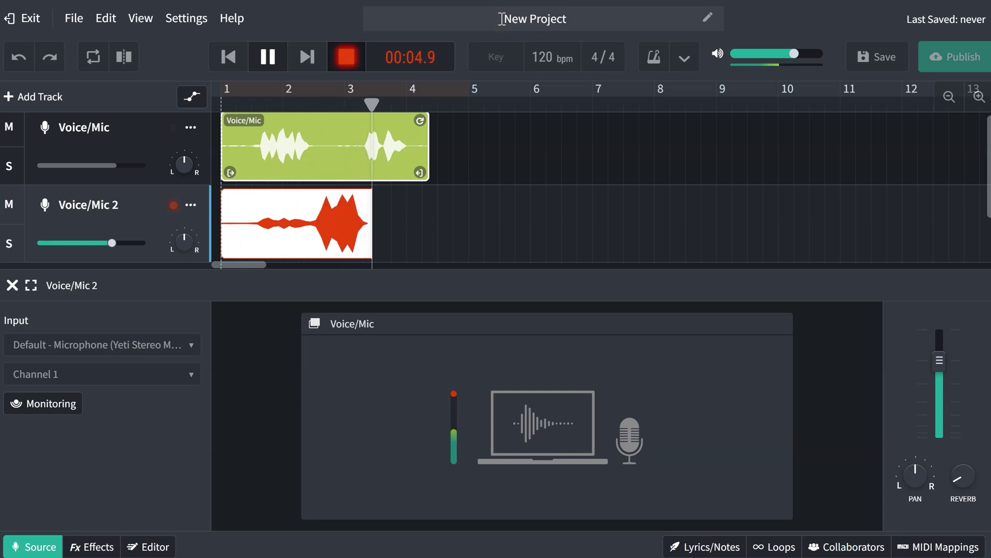
pyautogui.click(346, 56)
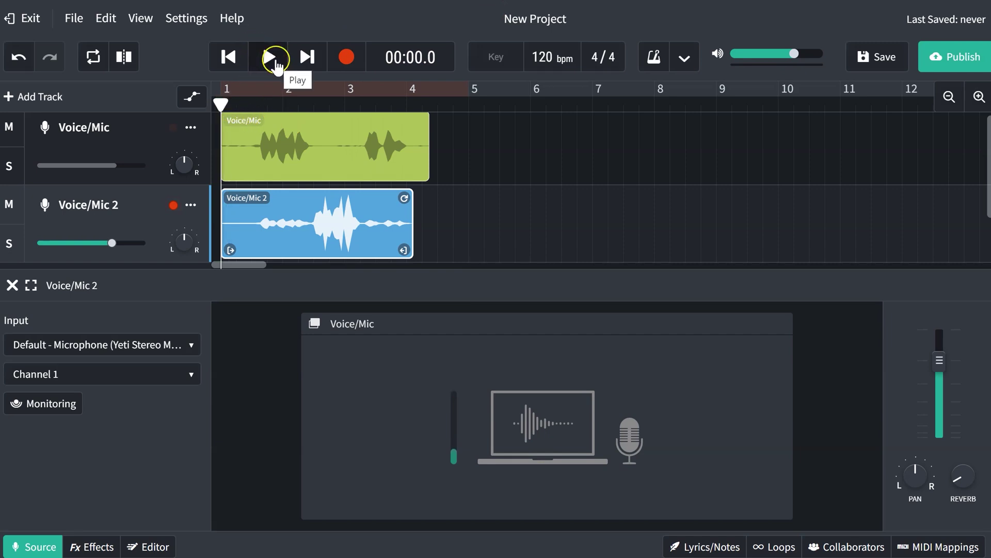
# Play both voice clips from the start and pause at about 00:06.6.
pyautogui.click(270, 57)
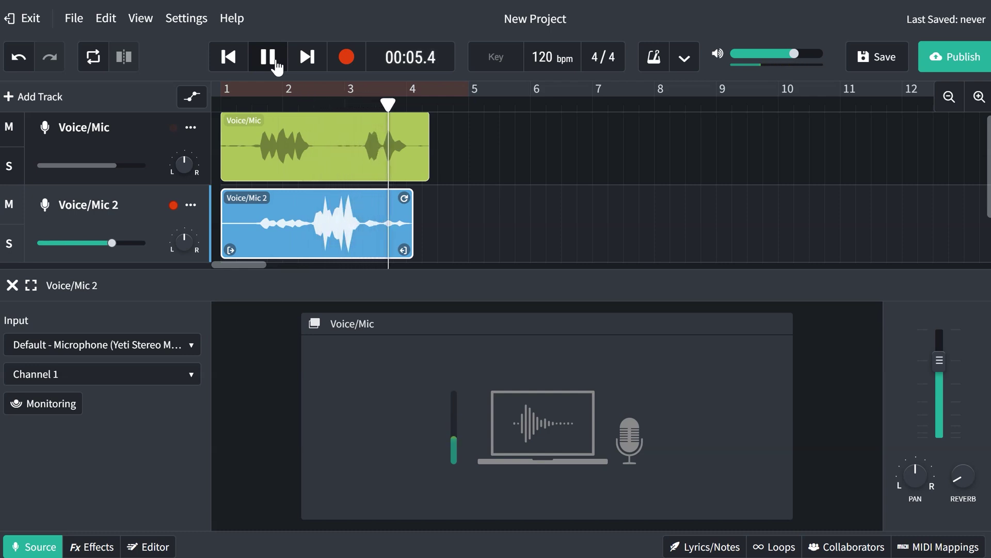
pyautogui.click(273, 61)
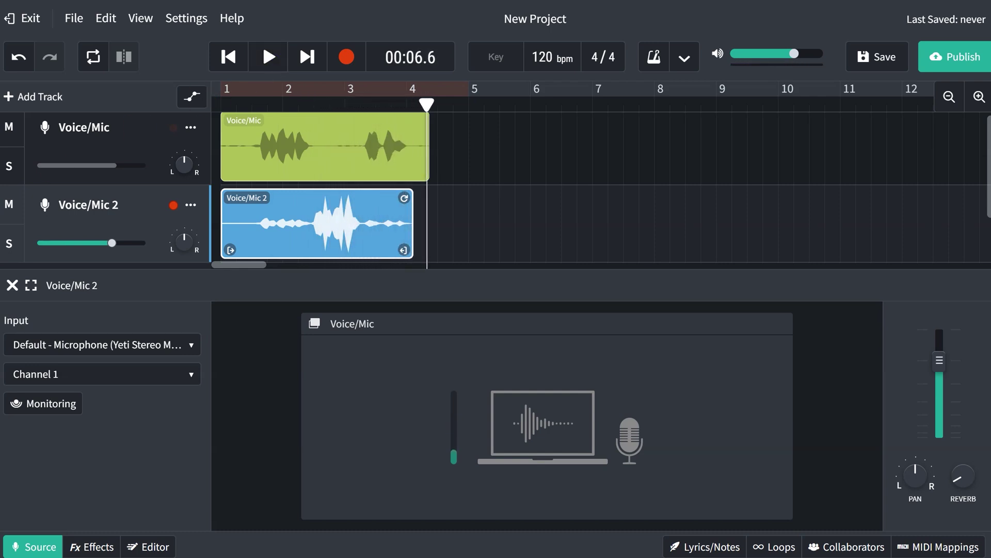